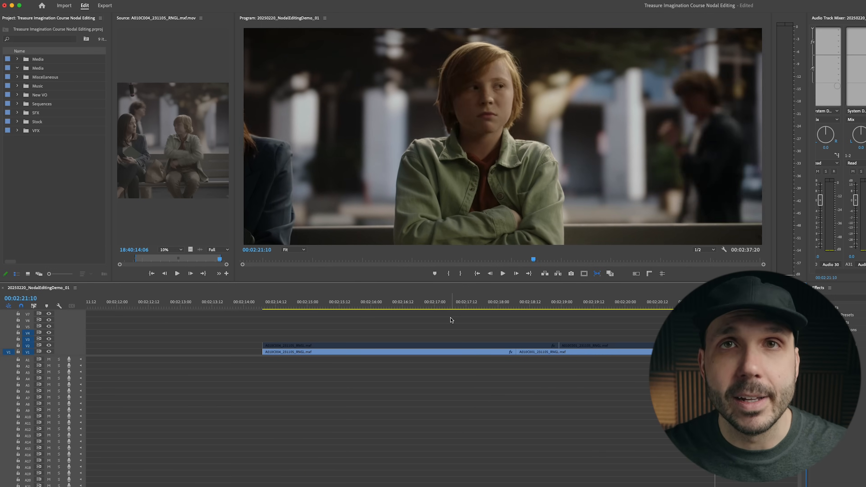
Save the project and play back the pair of bench shots starting at 00:02:50:13
{"action": "key", "text": "space"}
{"action": "key", "text": "super+s"}
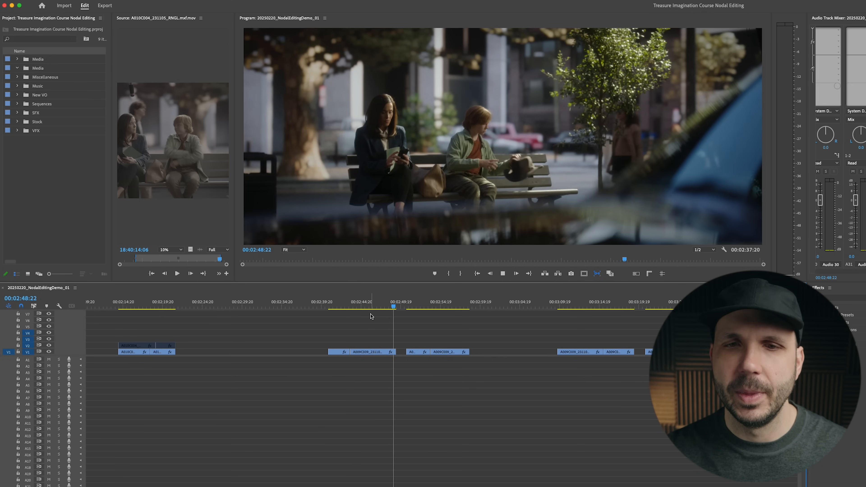
{"action": "key", "text": "Down"}
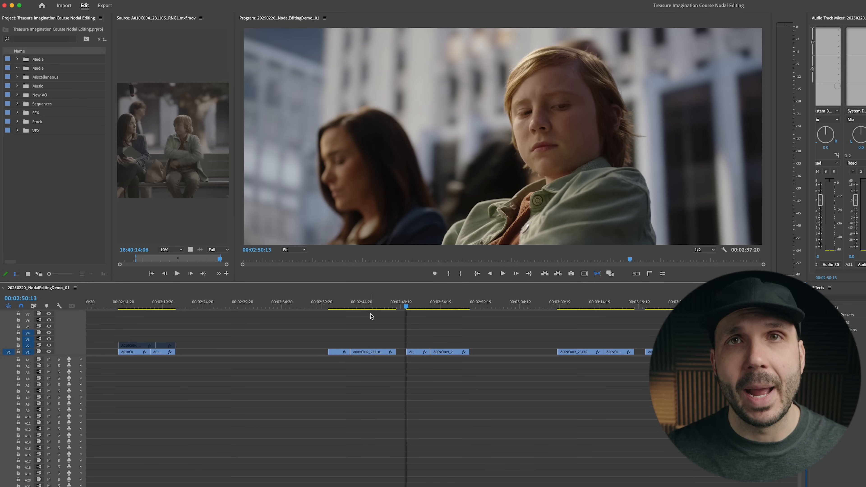
{"action": "key", "text": "space"}
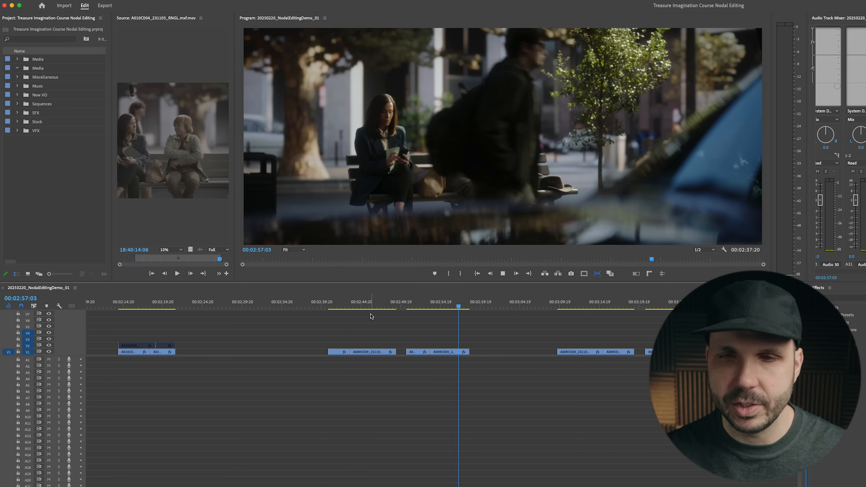
{"action": "key", "text": "space"}
Review the earlier pair of bench shots from 00:02:40:17 through its cut from the boy's low-angle close-up to the wide shot
{"action": "key", "text": "Up"}
{"action": "key", "text": "Up"}
{"action": "key", "text": "Up"}
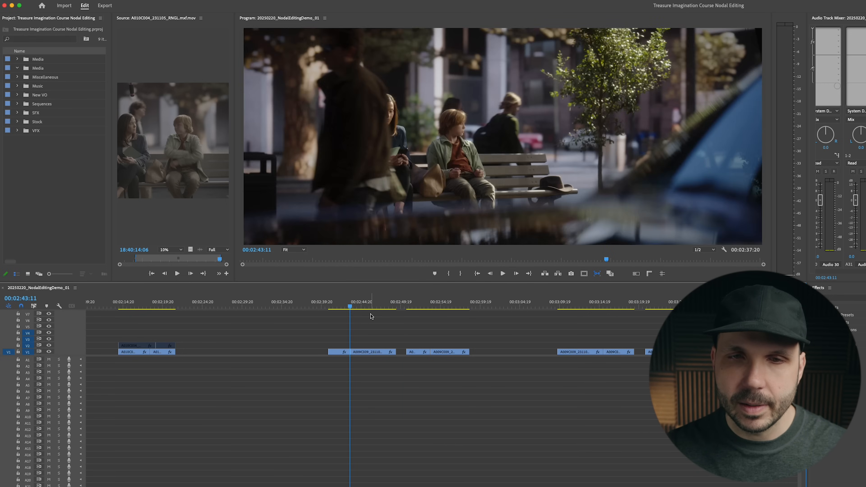
{"action": "key", "text": "space"}
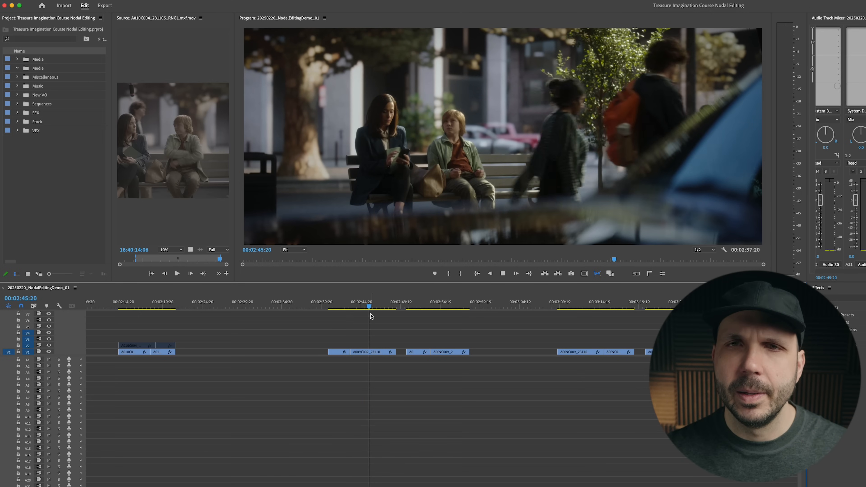
{"action": "key", "text": "space"}
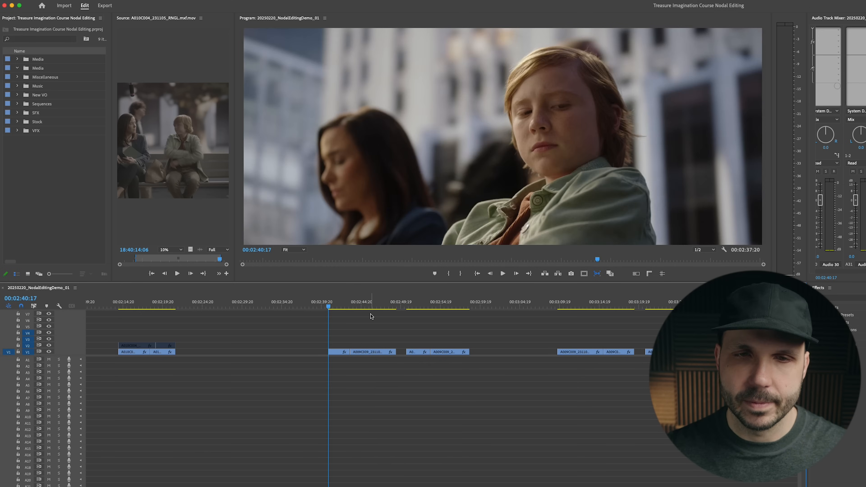
{"action": "key", "text": "space"}
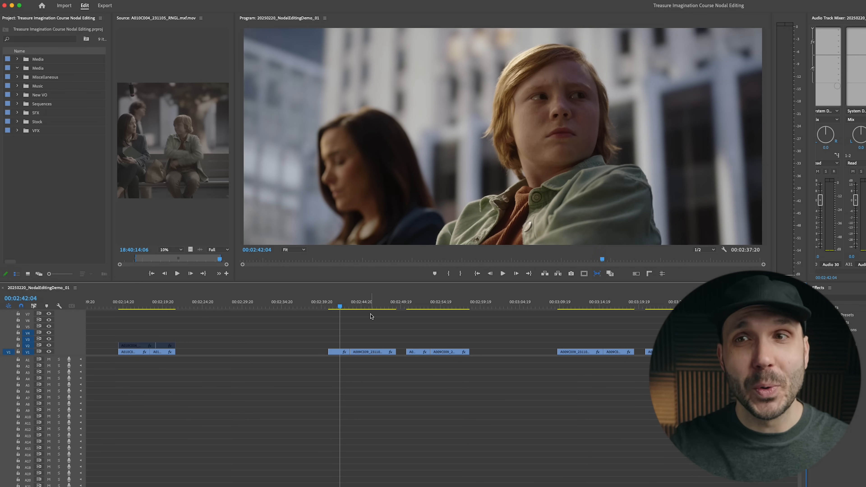
{"action": "key", "text": "space"}
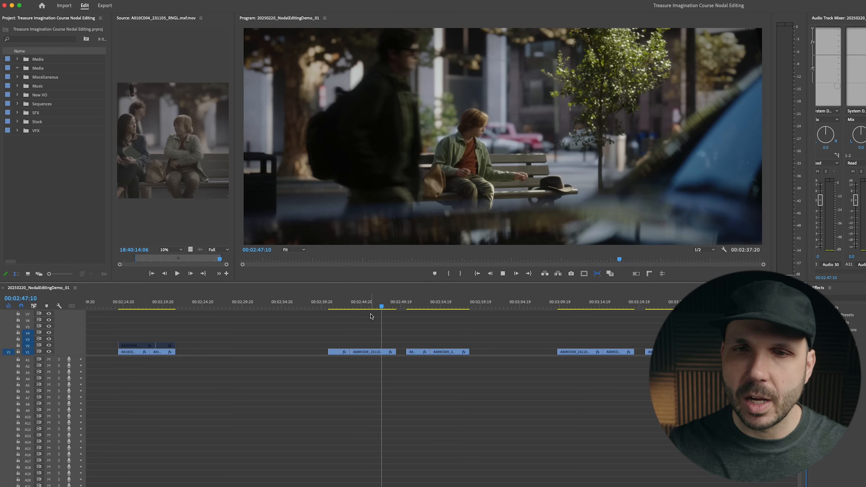
Review the pair starting at 00:03:09:13, playing through the cut from the wide bench shot to the boy's close-up
{"action": "key", "text": "Down"}
{"action": "key", "text": "Down"}
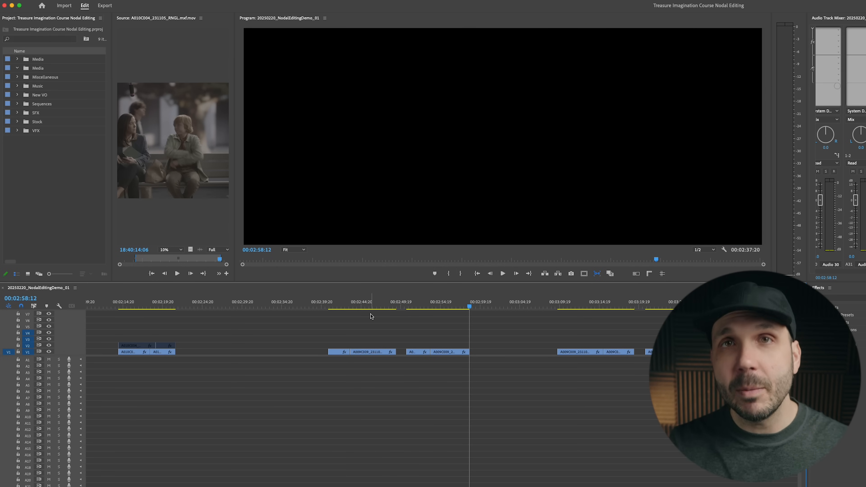
{"action": "key", "text": "Down"}
{"action": "key", "text": "minus"}
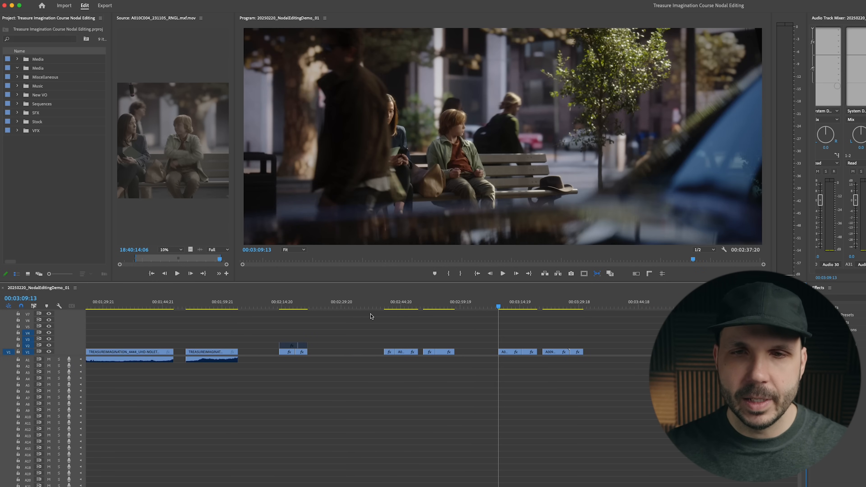
{"action": "key", "text": "equal"}
{"action": "key", "text": "equal"}
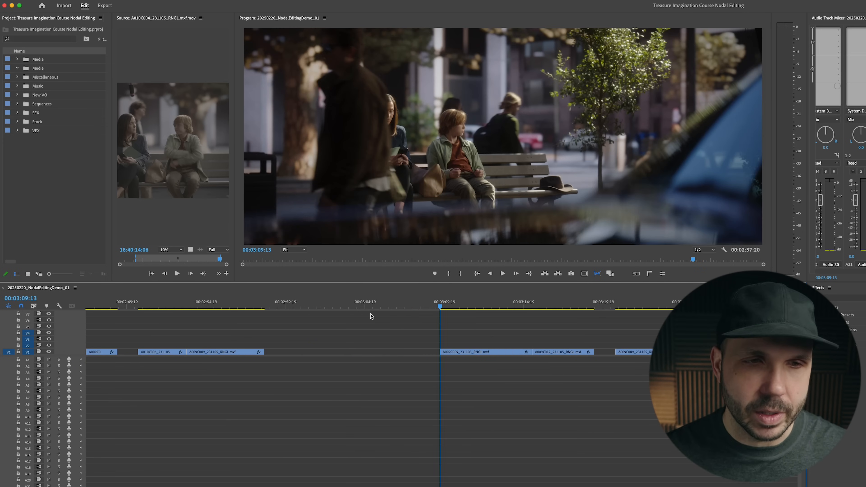
{"action": "key", "text": "minus"}
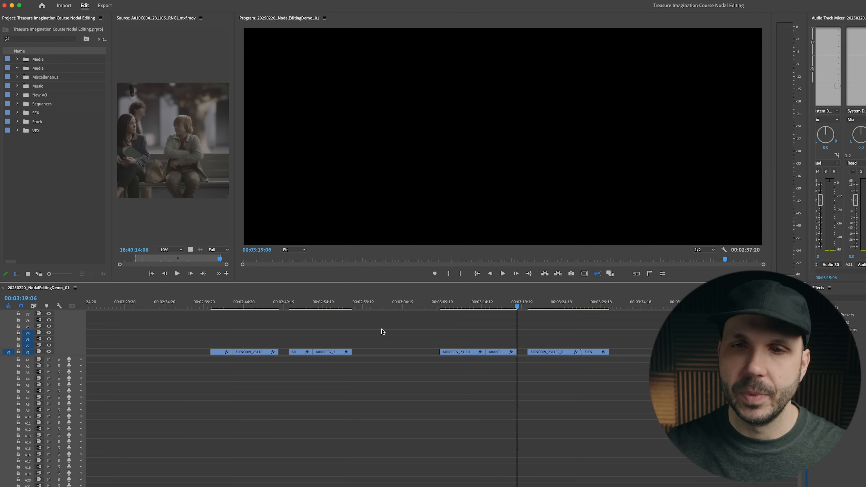
{"action": "key", "text": "Up"}
{"action": "key", "text": "Up"}
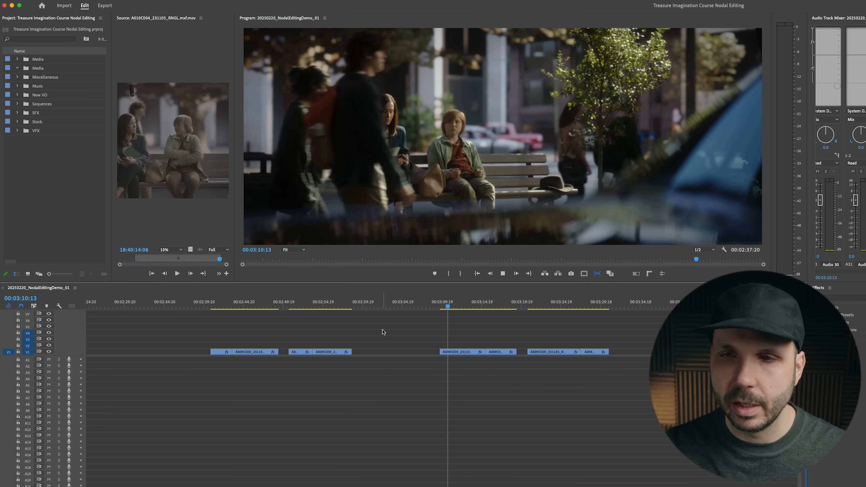
{"action": "scroll", "coordinate": [401, 330], "scroll_direction": "down", "scroll_amount": 3}
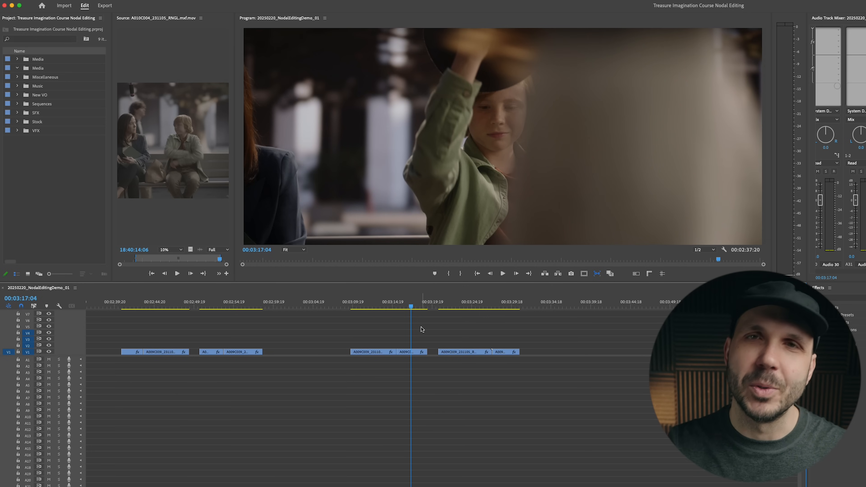
Play the last clip pair from 00:03:20:14 through its cut to the hat close-up
{"action": "key", "text": "Down"}
{"action": "key", "text": "Down"}
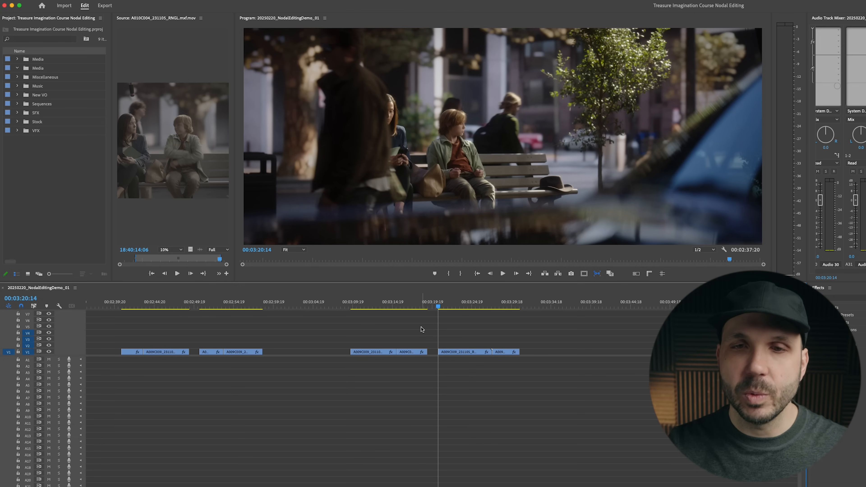
{"action": "scroll", "coordinate": [422, 329], "scroll_direction": "right", "scroll_amount": 5}
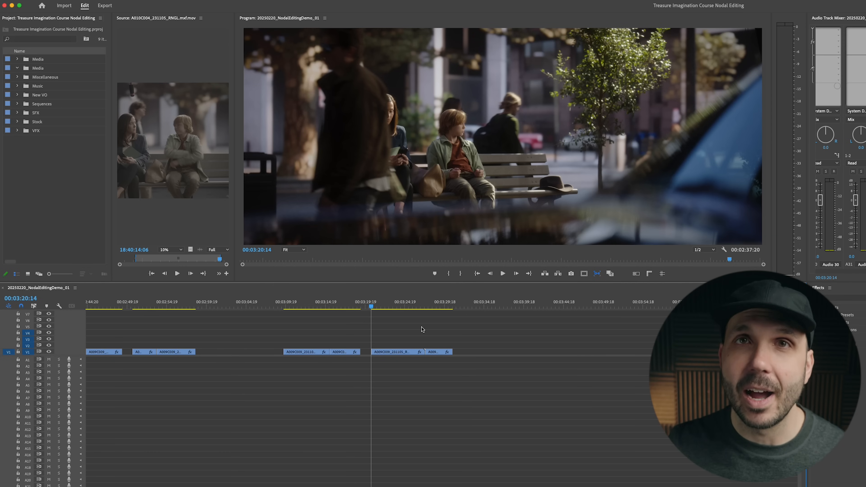
{"action": "key", "text": "space"}
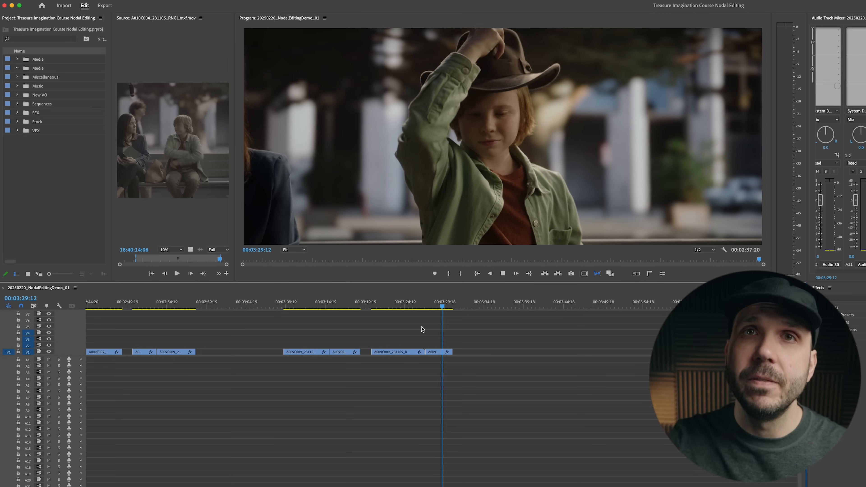
{"action": "key", "text": "space"}
{"action": "left_click", "coordinate": [422, 329]}
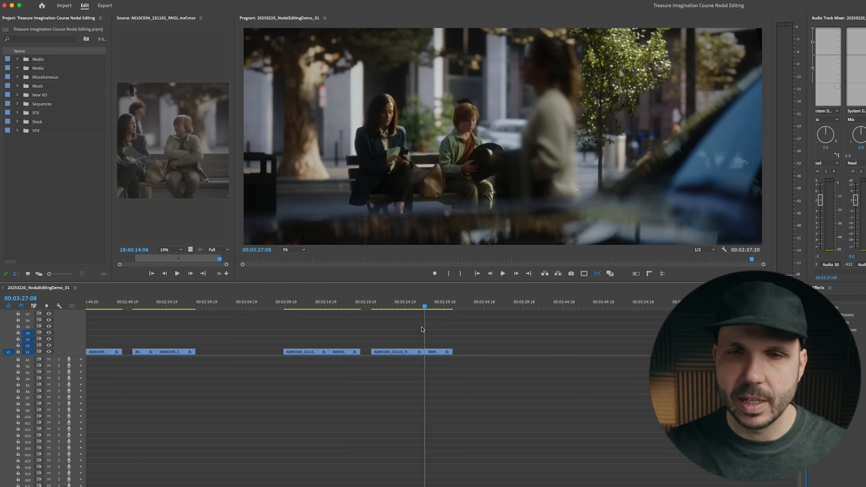
Step frame by frame across the last pair's cut near 00:03:27:08 to examine how the hat action carries over
{"action": "key", "text": "Right"}
{"action": "key", "text": "Right"}
{"action": "key", "text": "Right"}
{"action": "key", "text": "Right"}
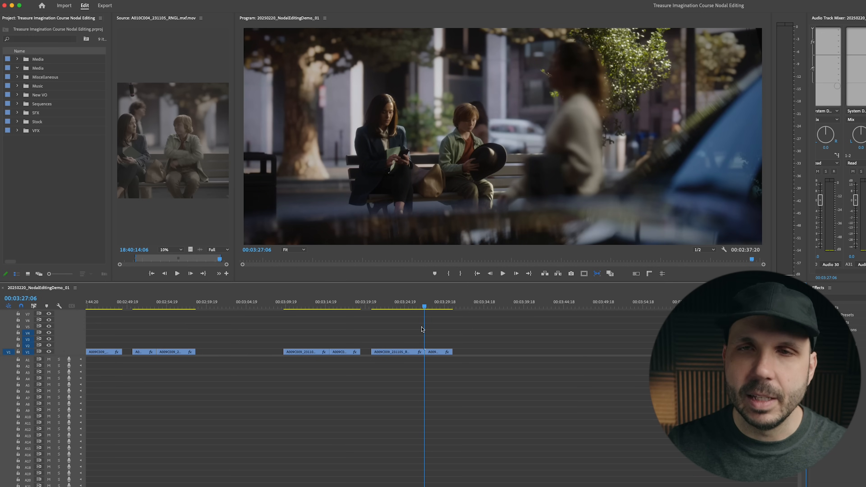
{"action": "key", "text": "="}
{"action": "key", "text": "="}
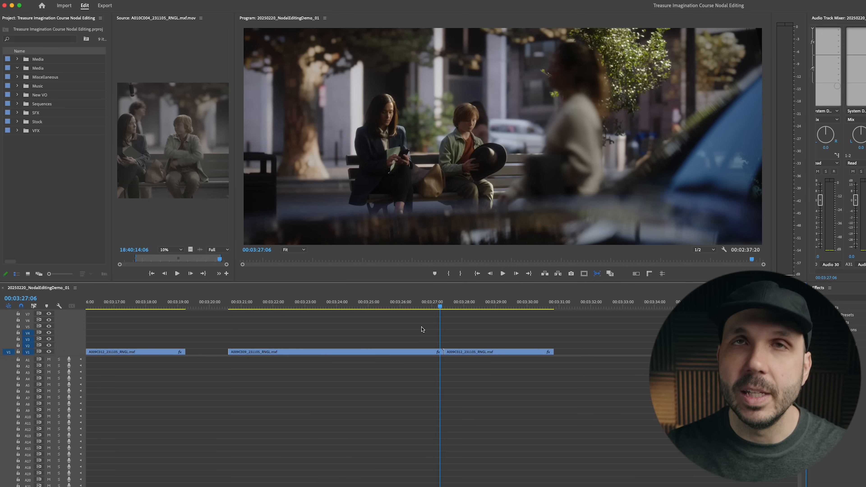
{"action": "key", "text": "Right"}
{"action": "key", "text": "Right"}
{"action": "key", "text": "Right"}
{"action": "key", "text": "Right"}
{"action": "key", "text": "Right"}
{"action": "key", "text": "Right"}
{"action": "key", "text": "Right"}
{"action": "key", "text": "Right"}
{"action": "key", "text": "Right"}
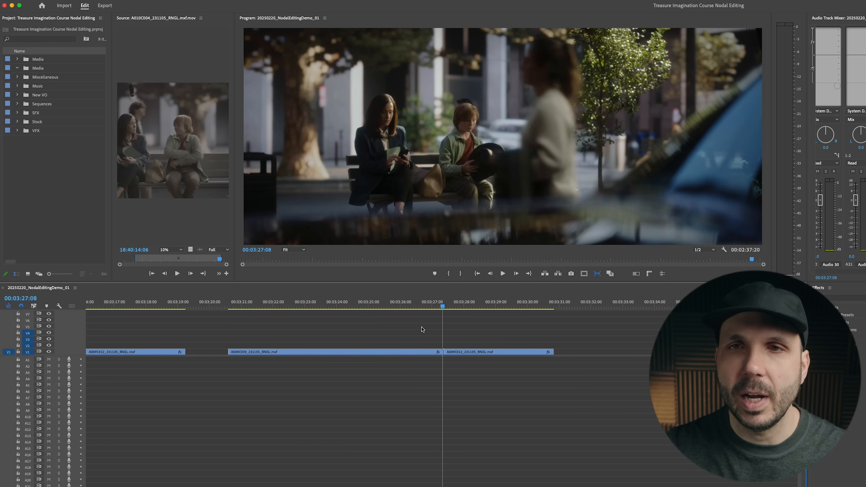
{"action": "key", "text": "Right"}
{"action": "key", "text": "Right"}
{"action": "key", "text": "Right"}
{"action": "key", "text": "Right"}
{"action": "key", "text": "Right"}
{"action": "key", "text": "Right"}
{"action": "key", "text": "Right"}
{"action": "key", "text": "Right"}
{"action": "key", "text": "Right"}
{"action": "key", "text": "minus"}
{"action": "key", "text": "minus"}
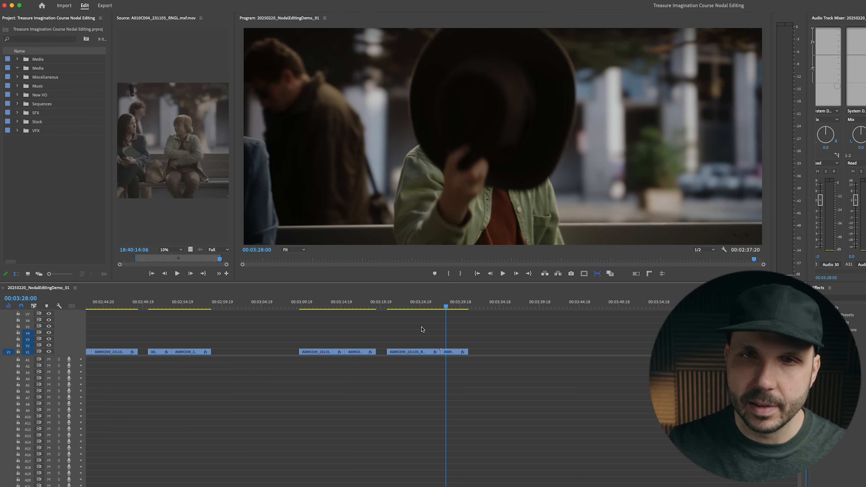
Play around the last pair's cut, and replay the preceding pair from 00:03:09:13 for comparison
{"action": "key", "text": "space"}
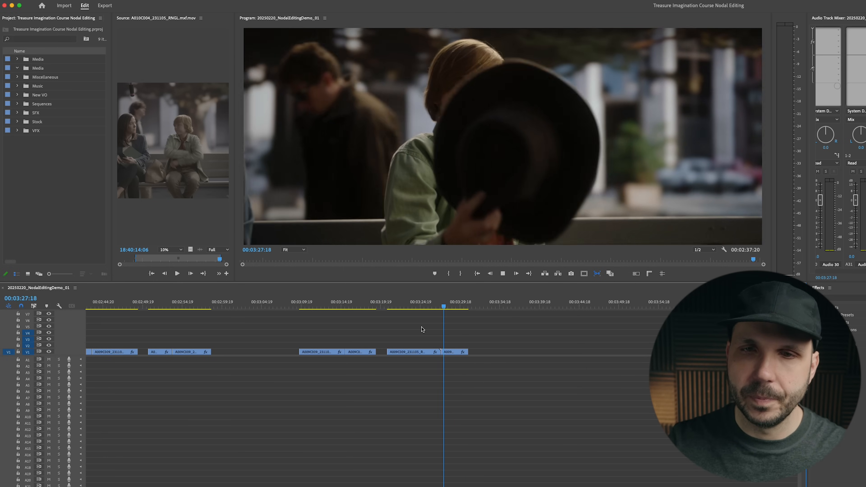
{"action": "left_click", "coordinate": [327, 306]}
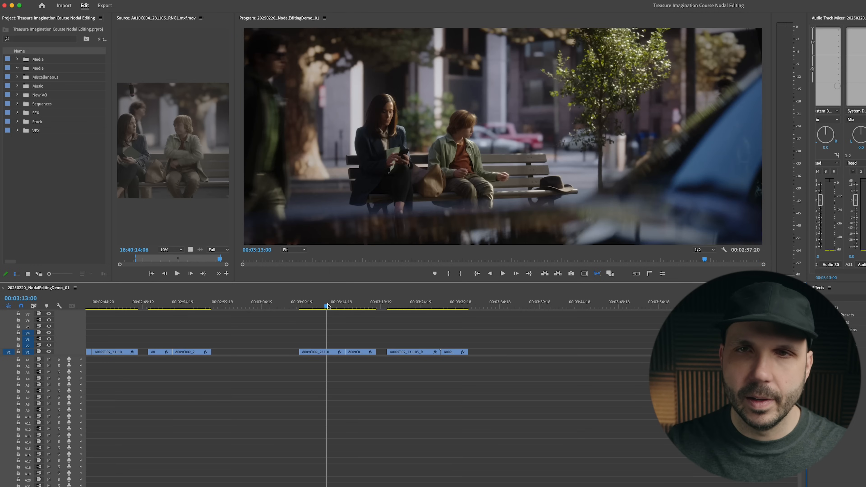
{"action": "key", "text": "Up"}
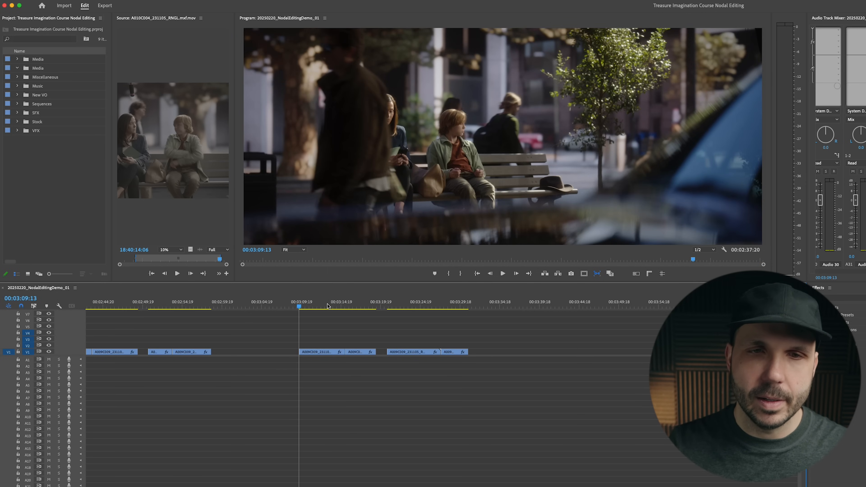
{"action": "scroll", "coordinate": [334, 326], "scroll_direction": "up", "scroll_amount": 3}
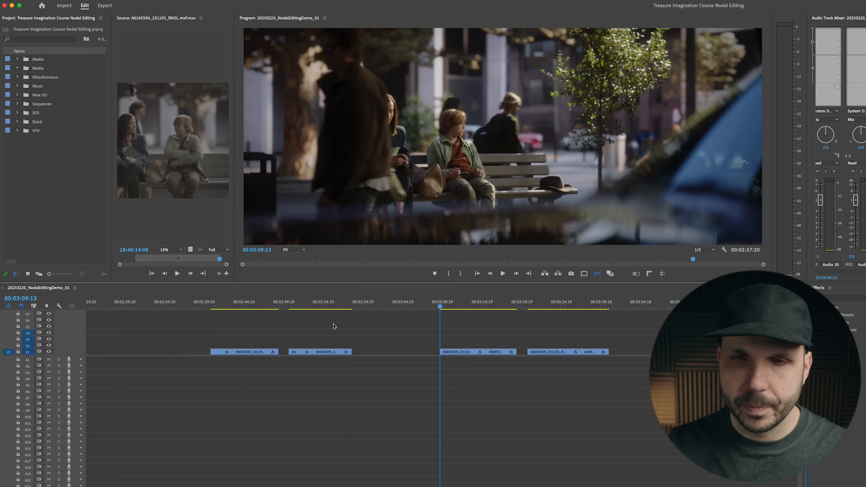
{"action": "key", "text": "space"}
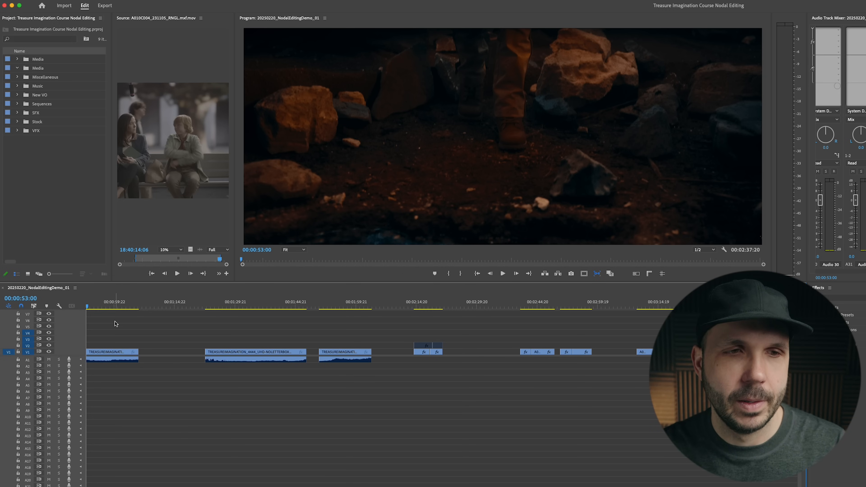
Play the cave treasure scene from 00:00:53:00 and replay a short stretch near its end
{"action": "key", "text": "space"}
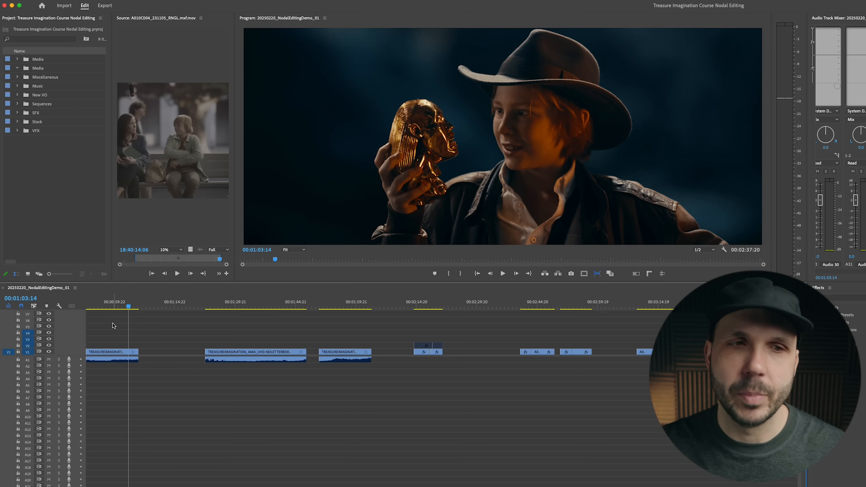
{"action": "left_click_drag", "start_coordinate": [124, 306], "coordinate": [113, 305]}
{"action": "key", "text": "space"}
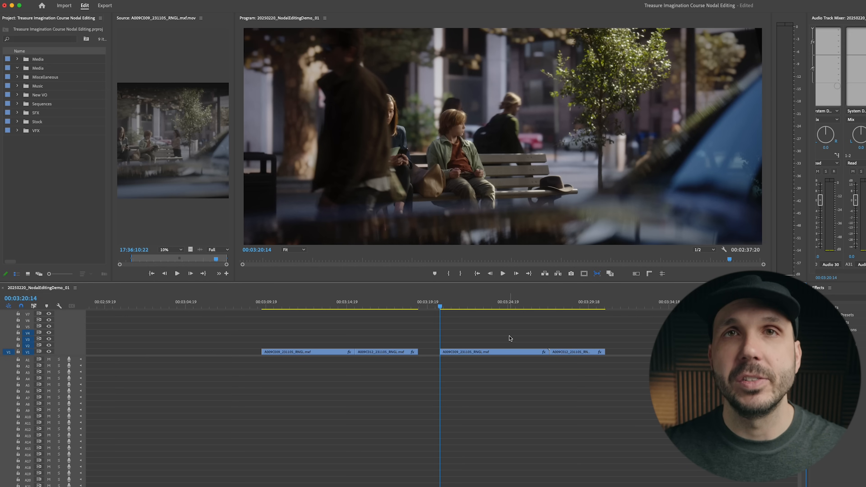
Play the wide bench shot from 00:03:20:14, pause at 00:03:26:20 and match that frame in its source clip
{"action": "key", "text": "space"}
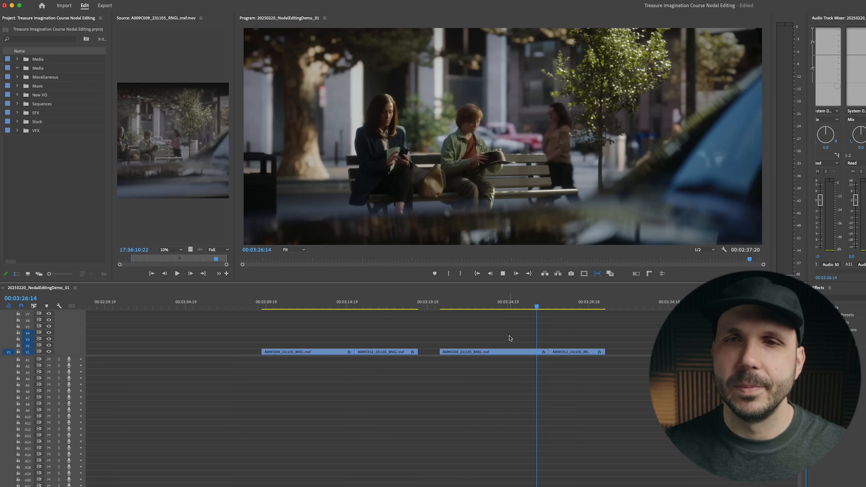
{"action": "key", "text": "space"}
{"action": "key", "text": "f"}
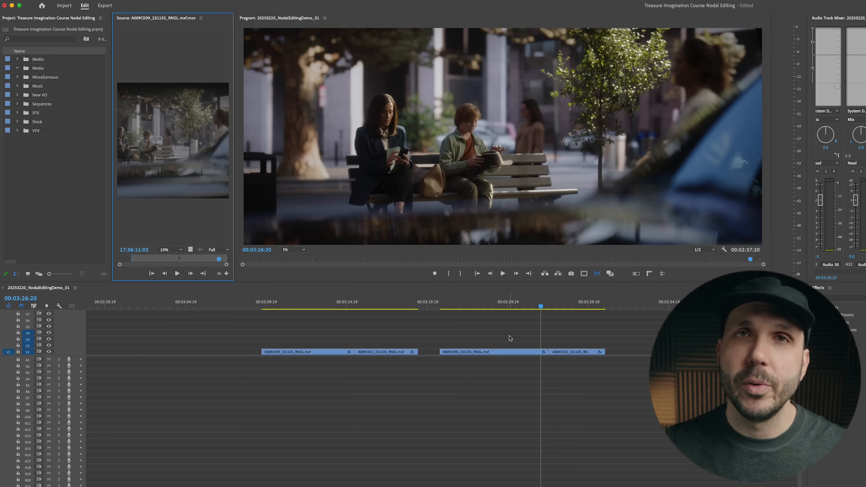
Replay the wide bench shot from 00:03:20:14, pause at 00:03:26:21 and match that frame in its source clip
{"action": "left_click", "coordinate": [509, 339]}
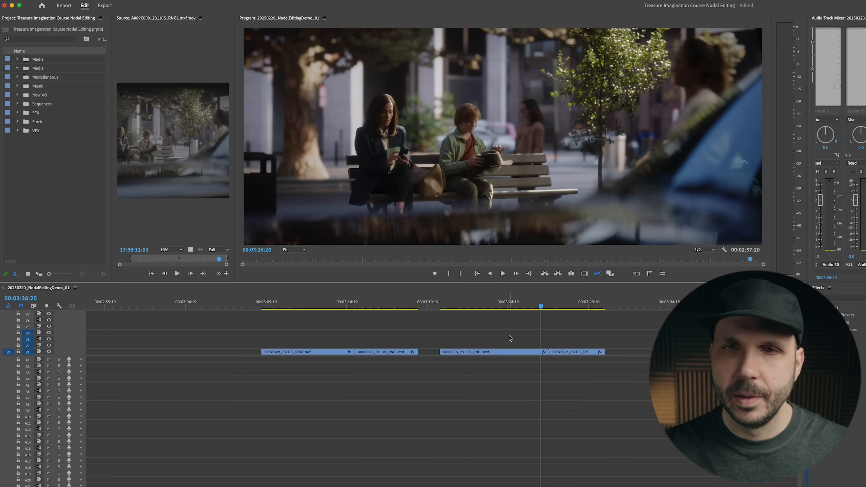
{"action": "key", "text": "Up"}
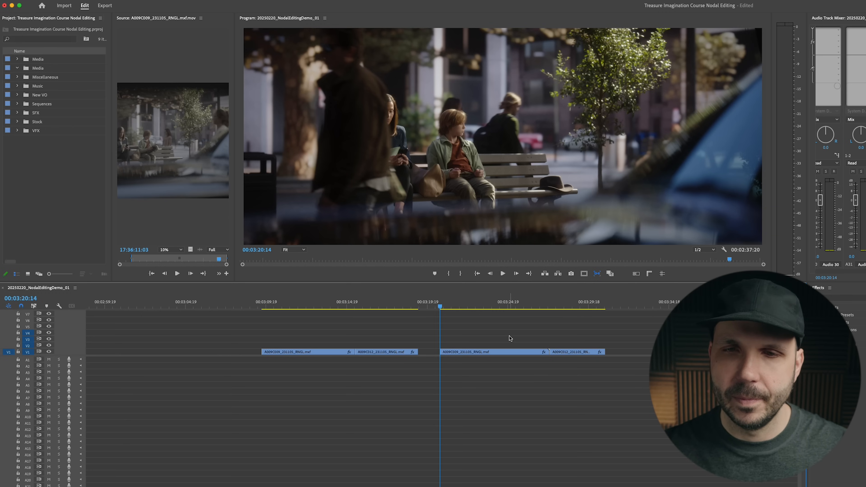
{"action": "key", "text": "space"}
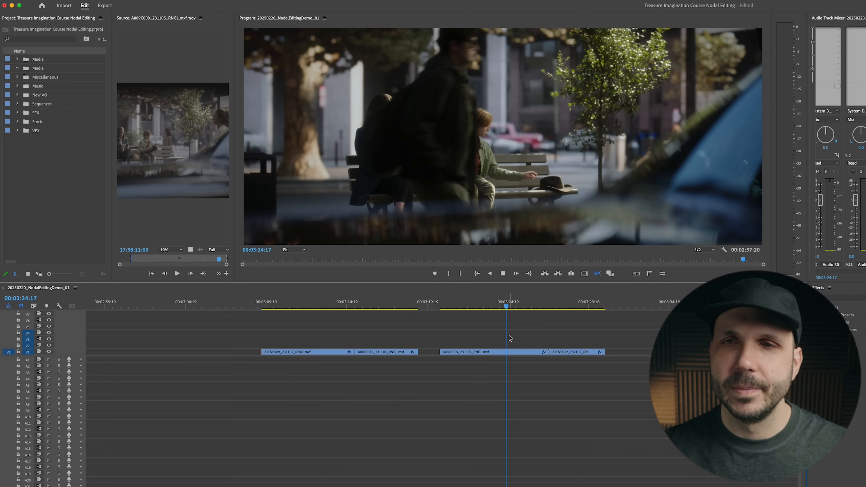
{"action": "key", "text": "space"}
{"action": "key", "text": "f"}
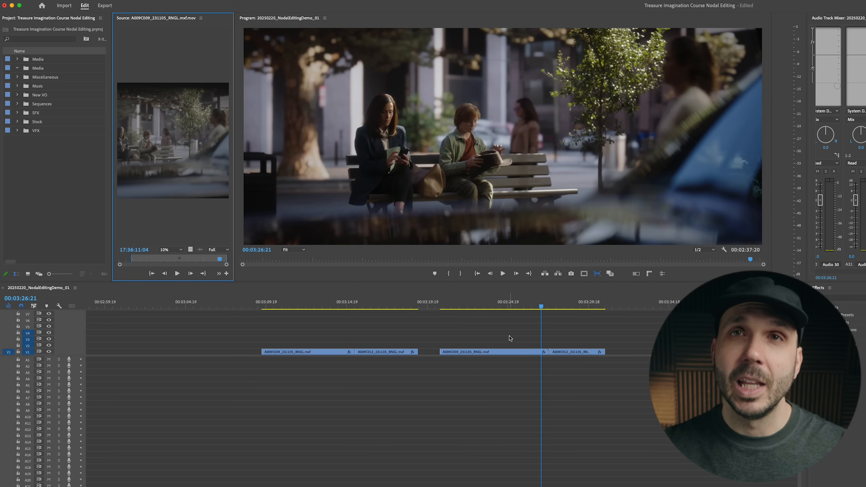